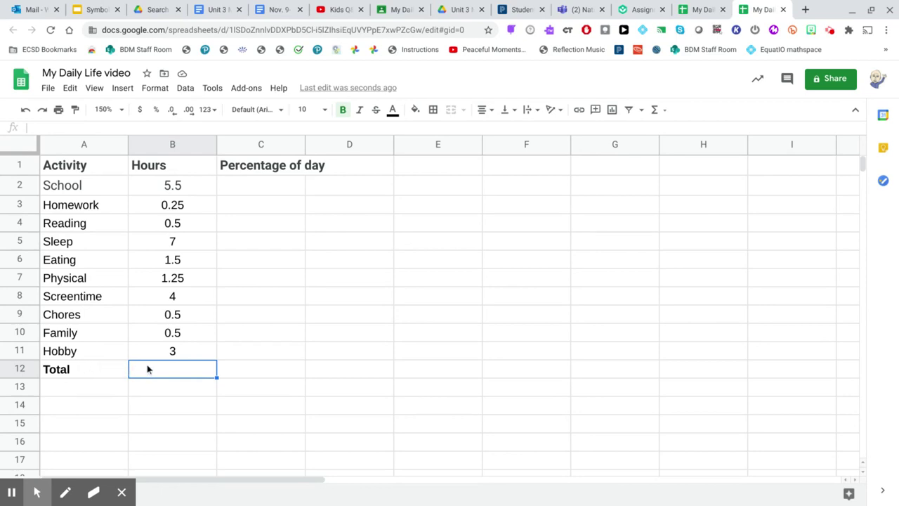
# Step: Enter a SUM formula in B12 that totals the hours in B2:B11
pyautogui.write('=')
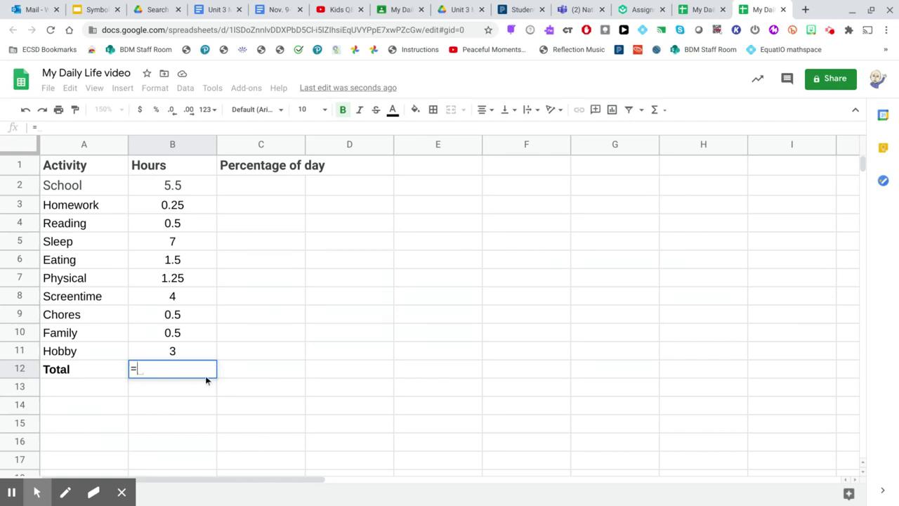
pyautogui.write('sum')
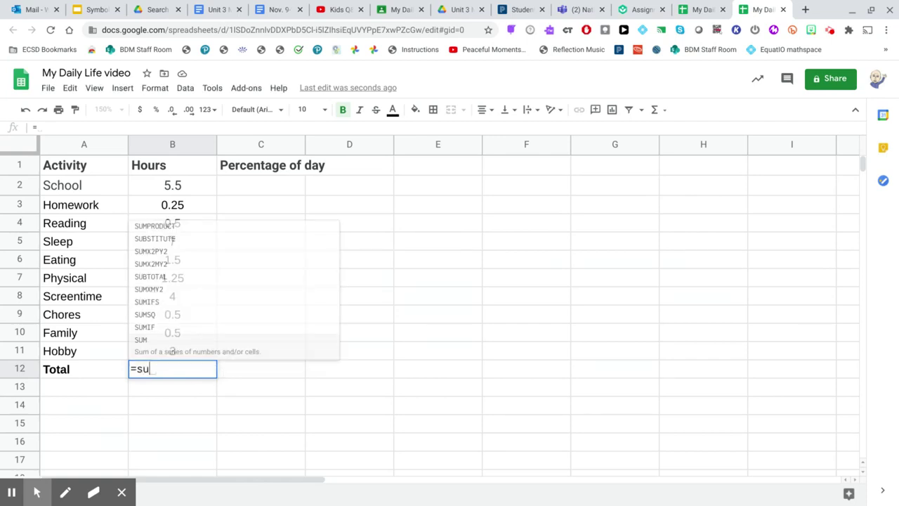
pyautogui.click(166, 341)
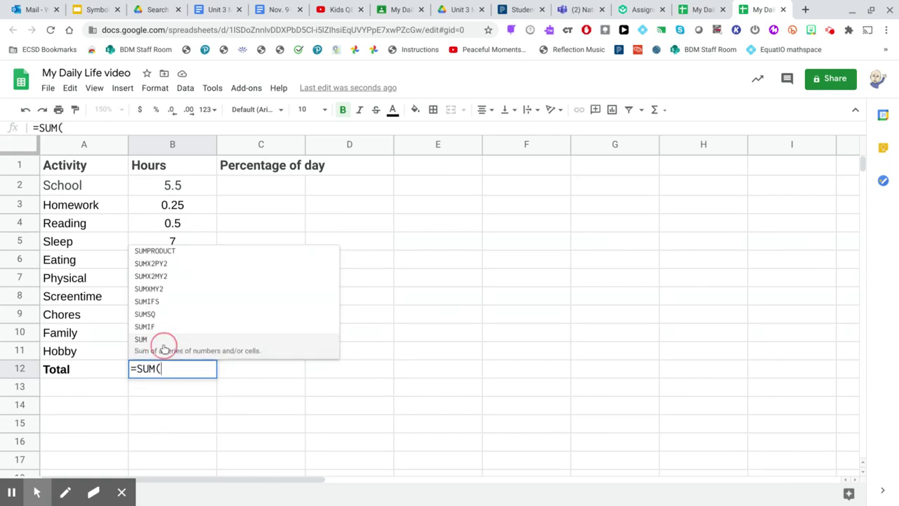
pyautogui.click(186, 188)
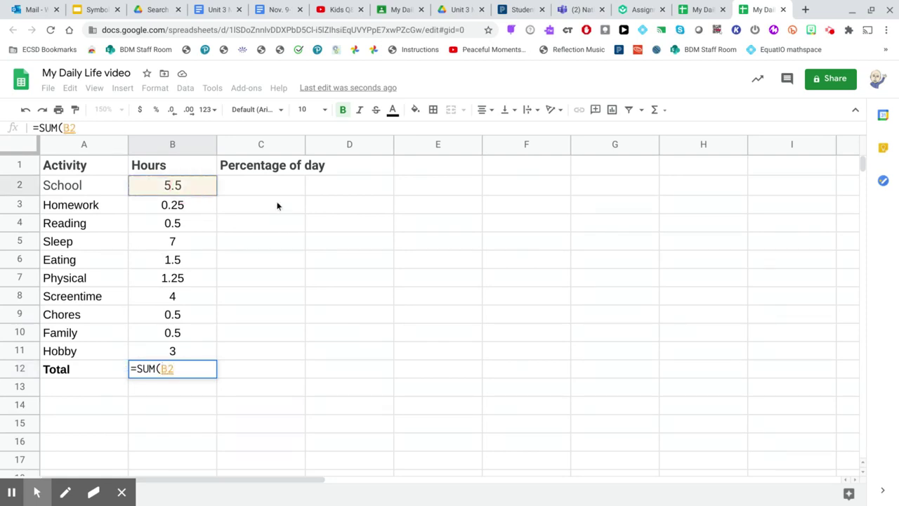
pyautogui.moveTo(186, 188); pyautogui.dragTo(186, 350)
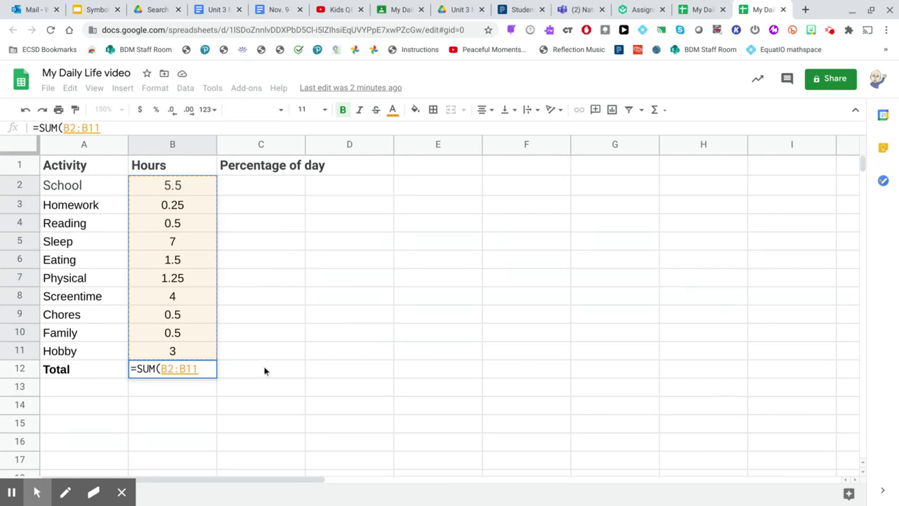
pyautogui.press('Return')
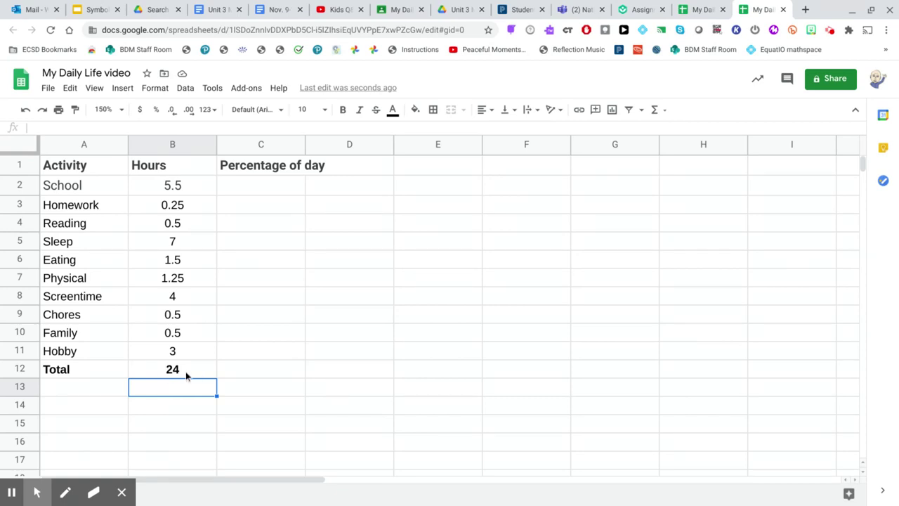
# Step: Test the hours total by changing the Hobby hours to 2 and back to 3
pyautogui.click(182, 351)
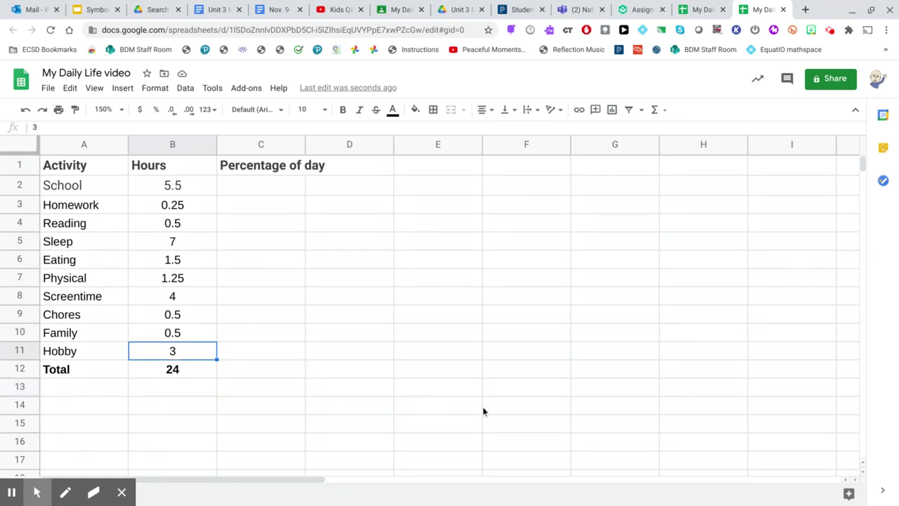
pyautogui.write('2')
pyautogui.press('Return')
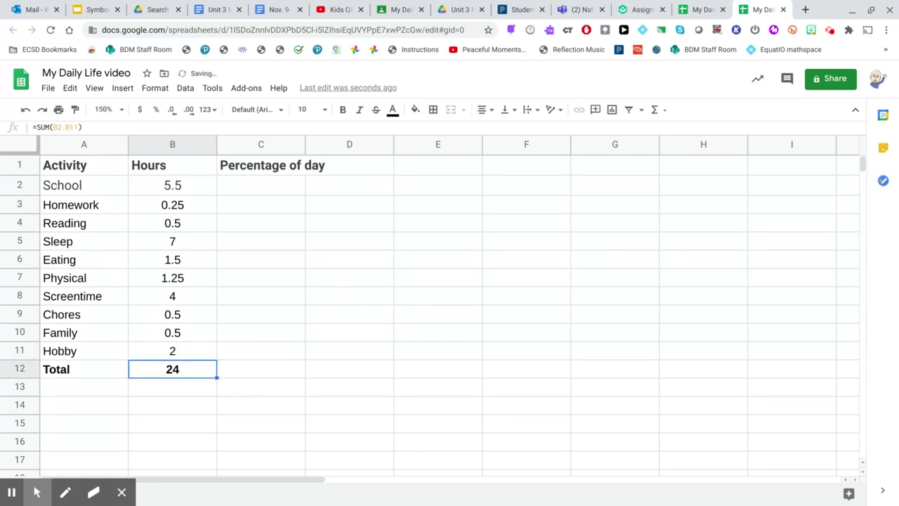
pyautogui.click(172, 351)
pyautogui.write('3')
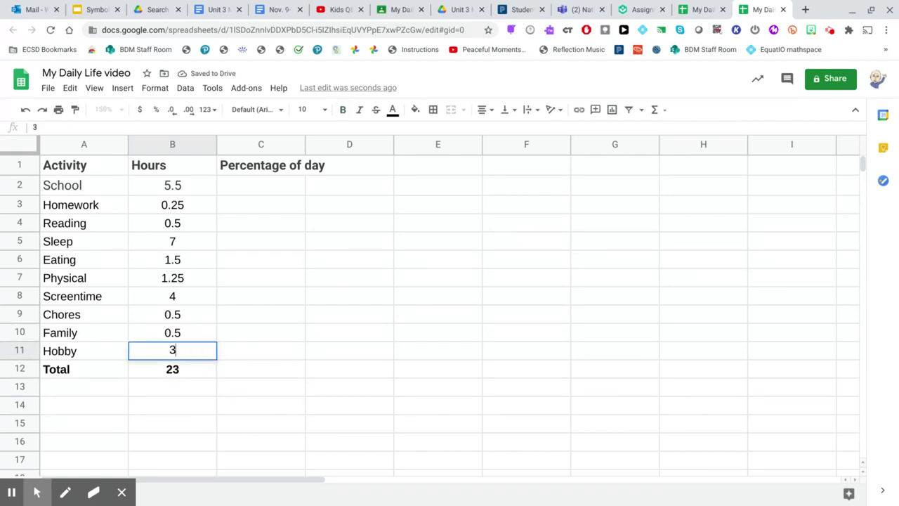
pyautogui.press('Return')
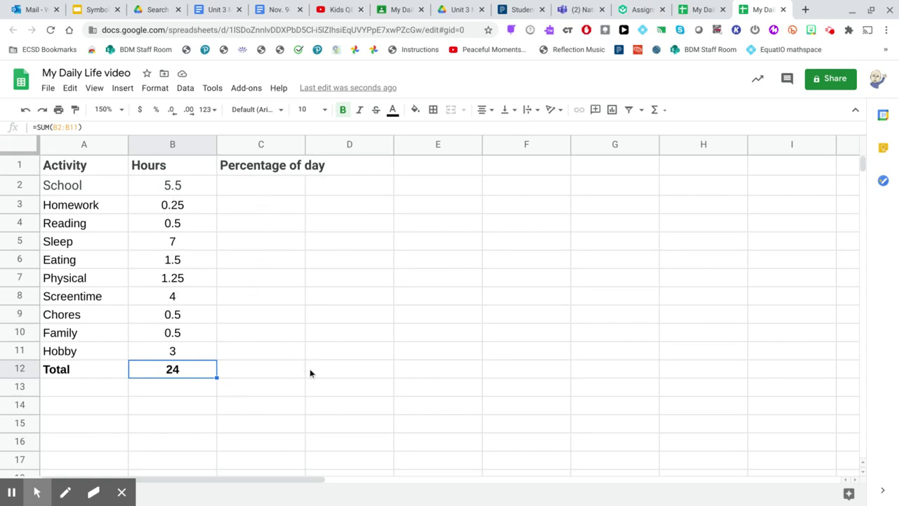
# Step: Enter the formula =B2/24 in C2 to calculate School's share of the day
pyautogui.click(242, 186)
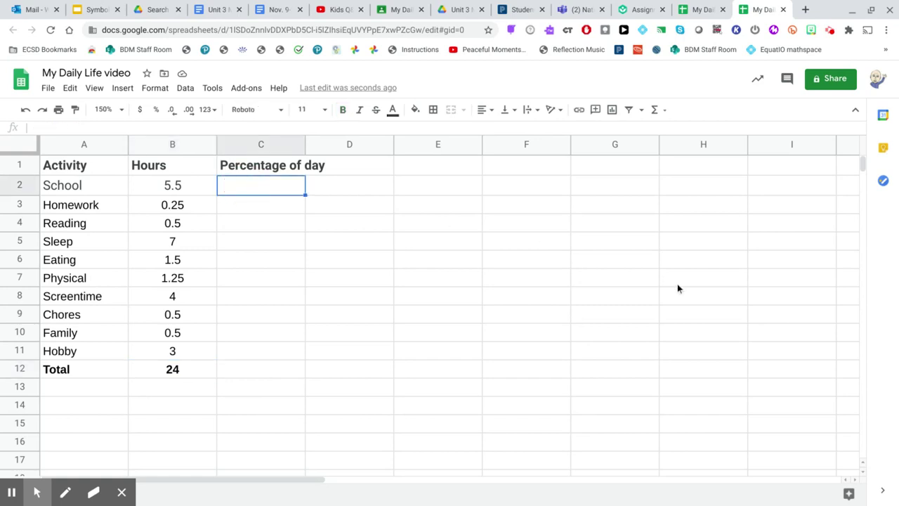
pyautogui.write('=')
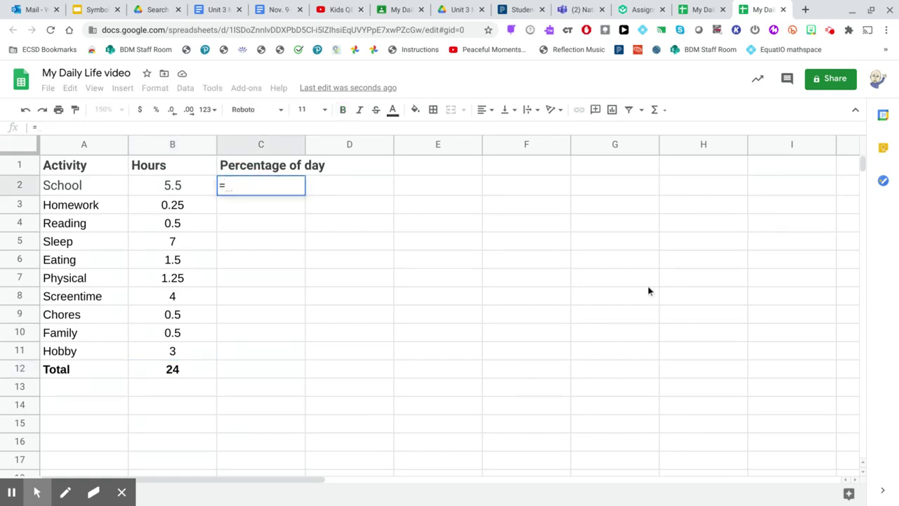
pyautogui.click(168, 185)
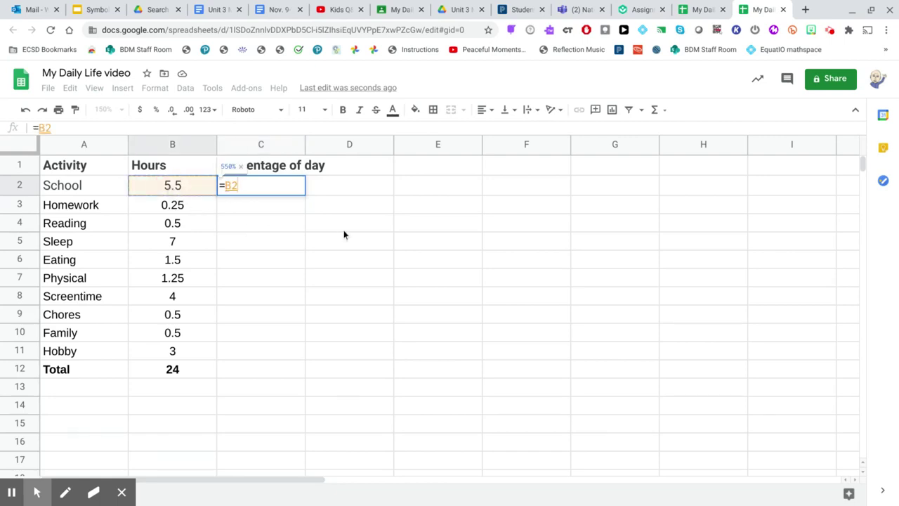
pyautogui.write('/')
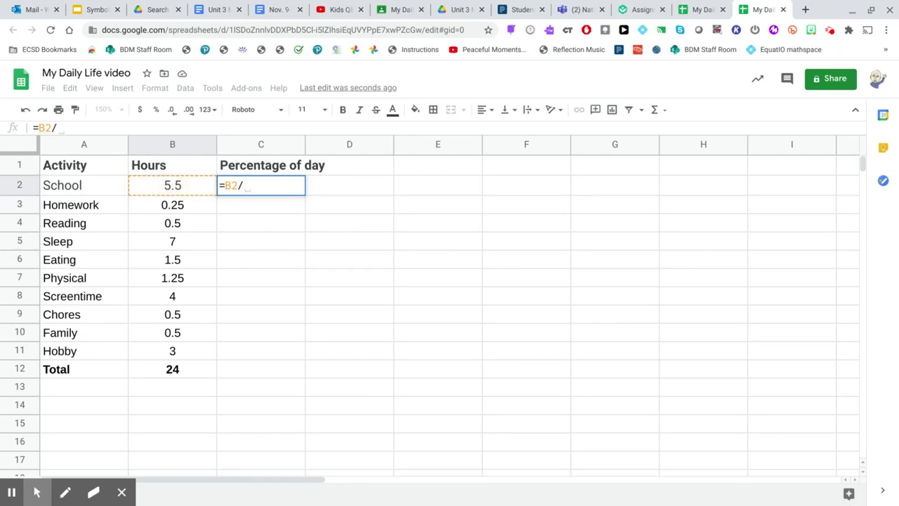
pyautogui.write('24')
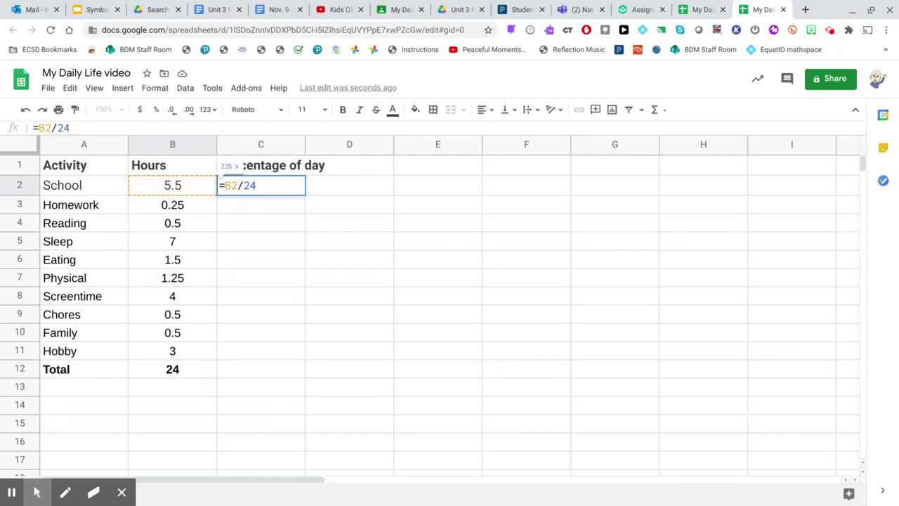
pyautogui.press('Return')
# Step: Format C2 as a percentage without decimals and fill its formula down through C11
pyautogui.click(268, 187)
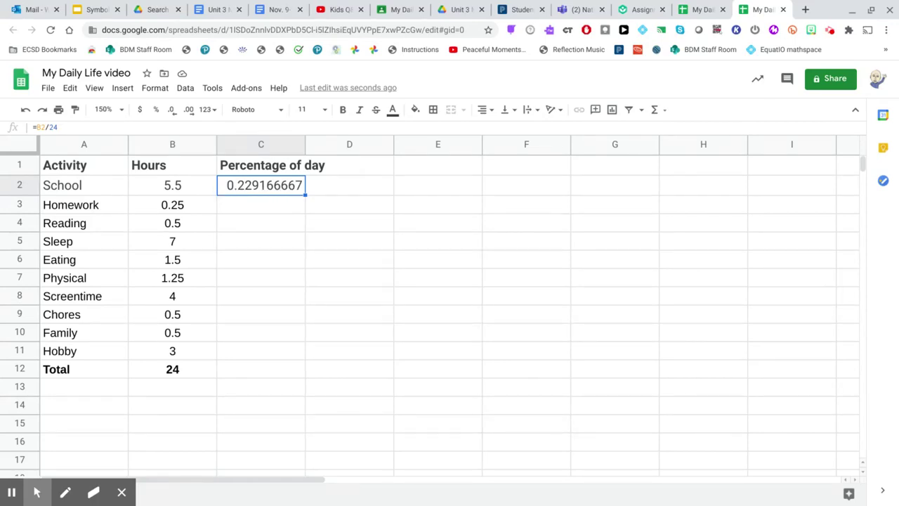
pyautogui.click(156, 111)
pyautogui.click(172, 111)
pyautogui.click(172, 111)
pyautogui.moveTo(304, 196); pyautogui.dragTo(307, 360)
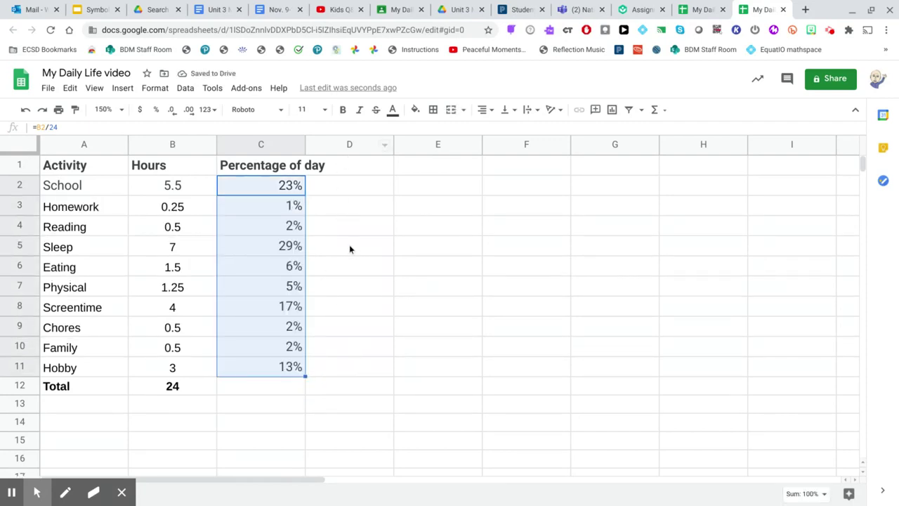
# Step: Center the percentages in C2:C11 horizontally
pyautogui.click(485, 110)
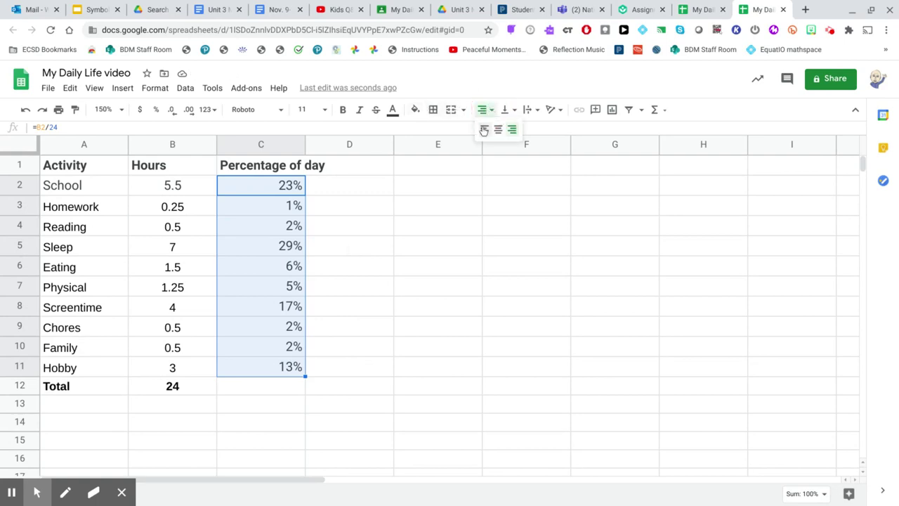
pyautogui.click(498, 129)
pyautogui.click(317, 255)
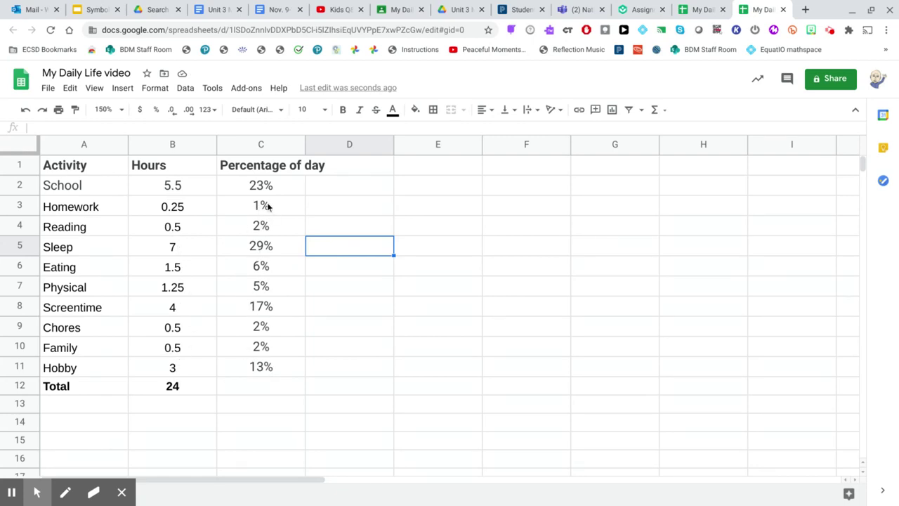
# Step: Enter the formula =SUM(C2:C11) in C12 to total the percentages
pyautogui.click(273, 390)
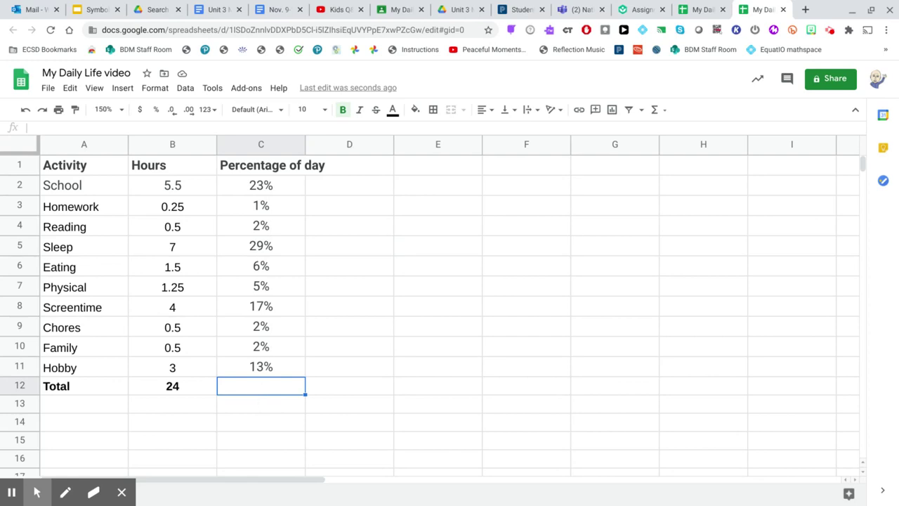
pyautogui.write('=sum')
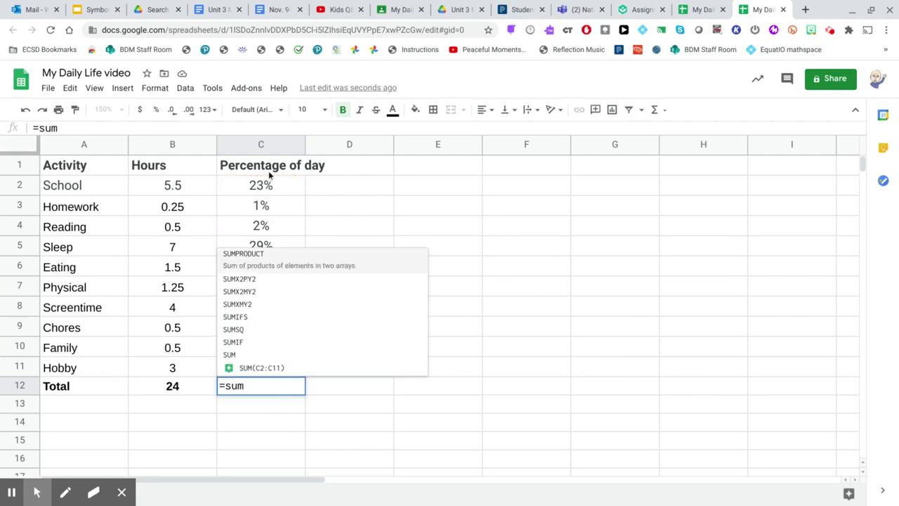
pyautogui.click(260, 358)
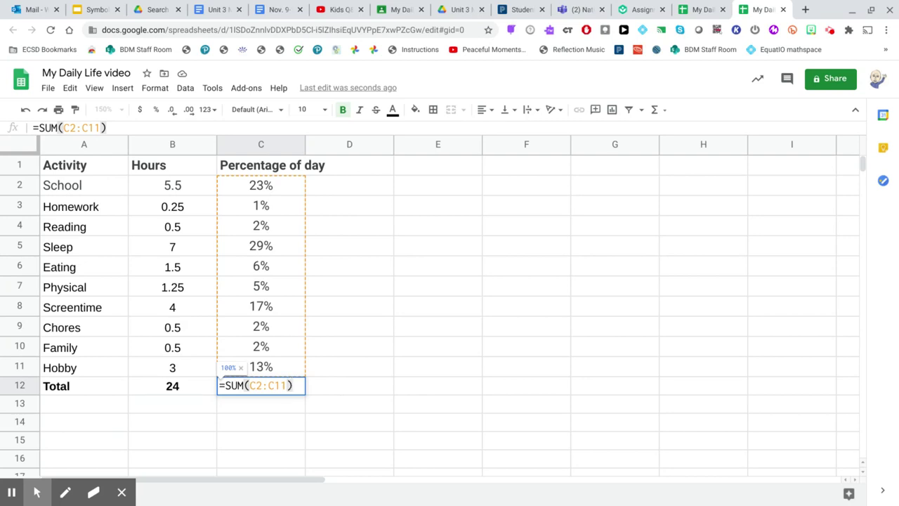
pyautogui.press('Return')
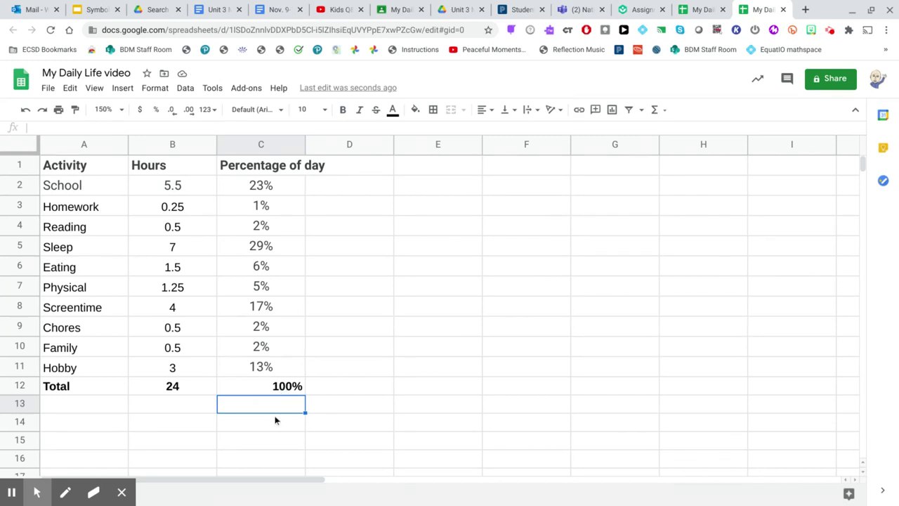
# Step: Insert a chart from the data in A2:C11 and change its type to a pie chart
pyautogui.moveTo(82, 189); pyautogui.dragTo(291, 375)
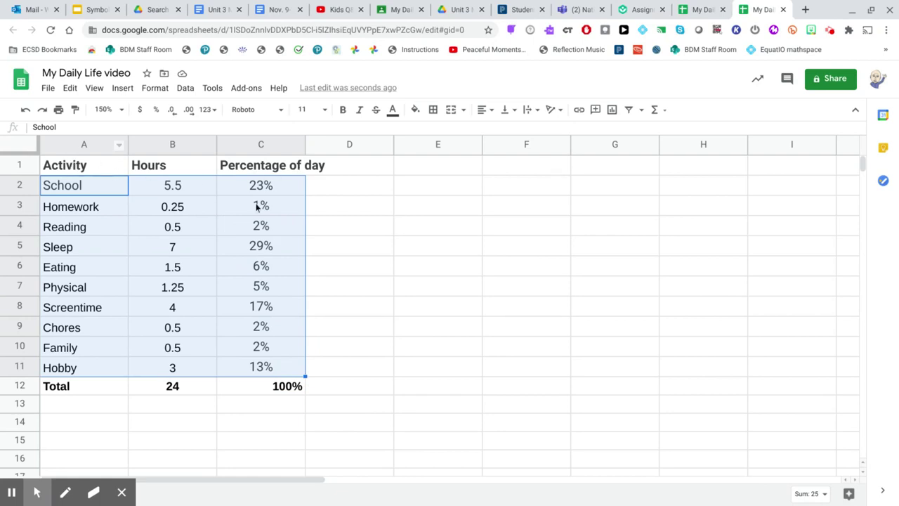
pyautogui.click(615, 113)
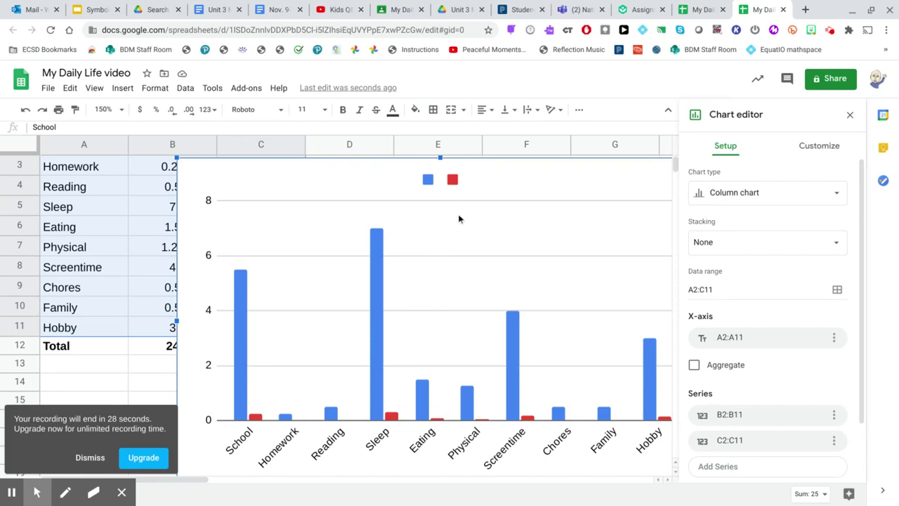
pyautogui.click(767, 197)
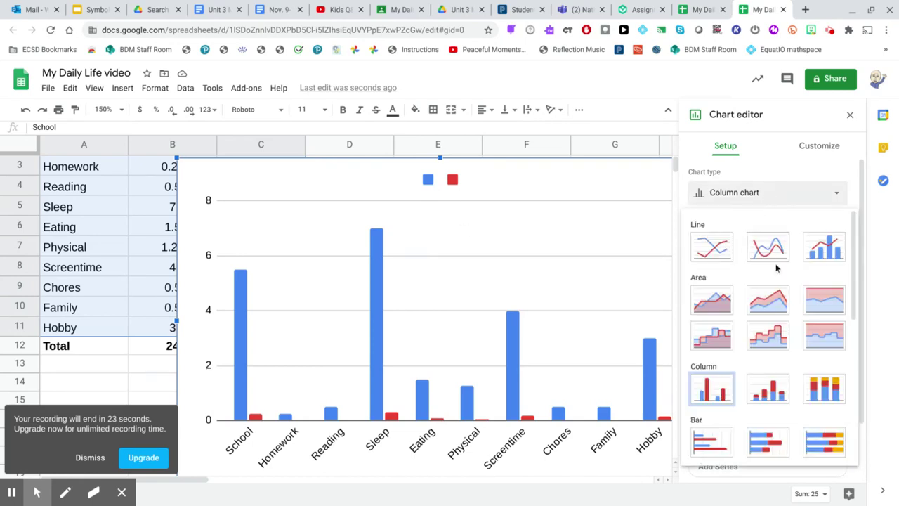
pyautogui.scroll(-1, 778, 270)
pyautogui.scroll(-4, 778, 270)
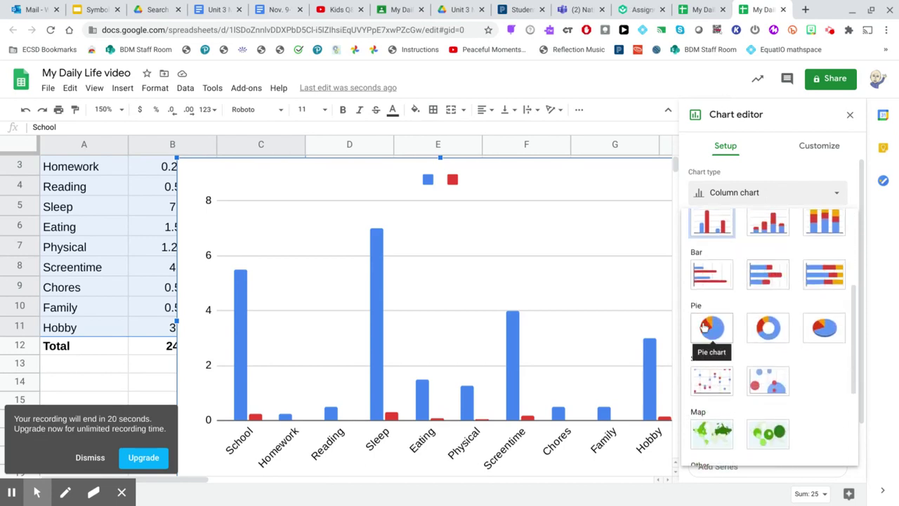
pyautogui.click(704, 327)
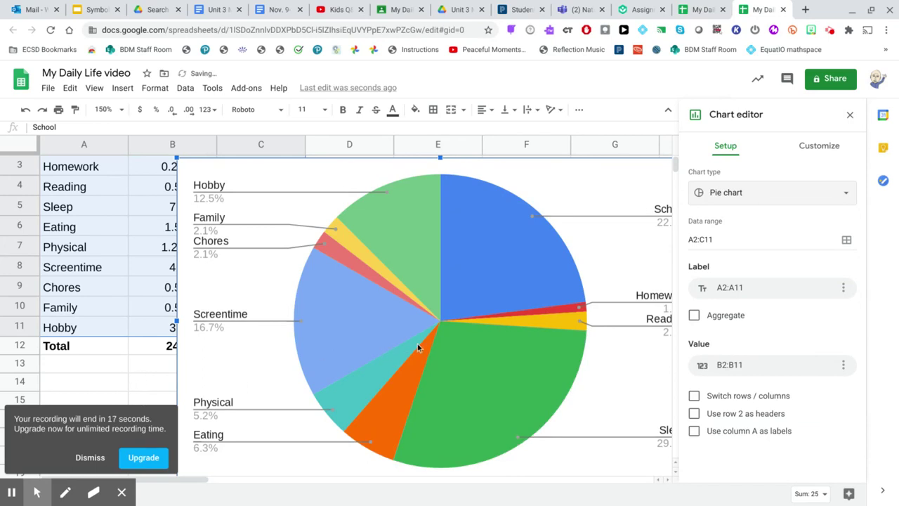
# Step: Close the chart editor and move the pie chart to the right, away from the Hours column
pyautogui.click(155, 364)
pyautogui.moveTo(523, 288); pyautogui.dragTo(621, 291)
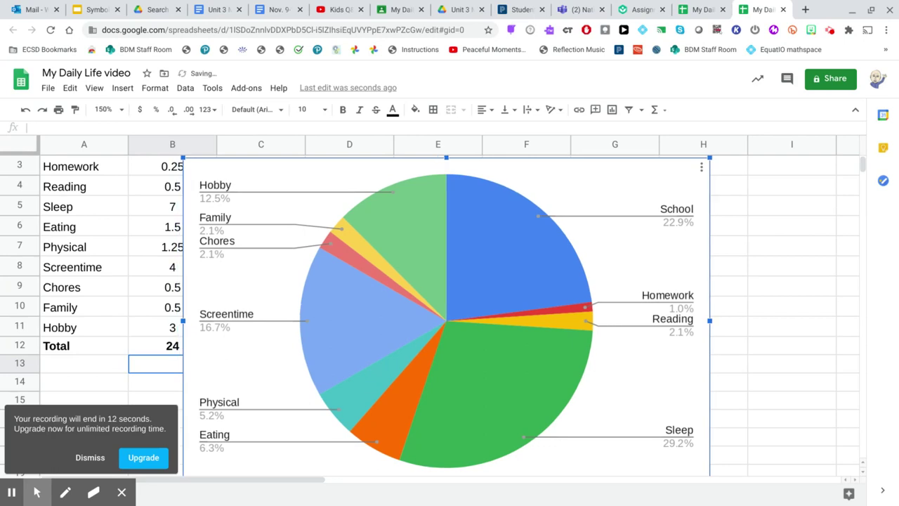